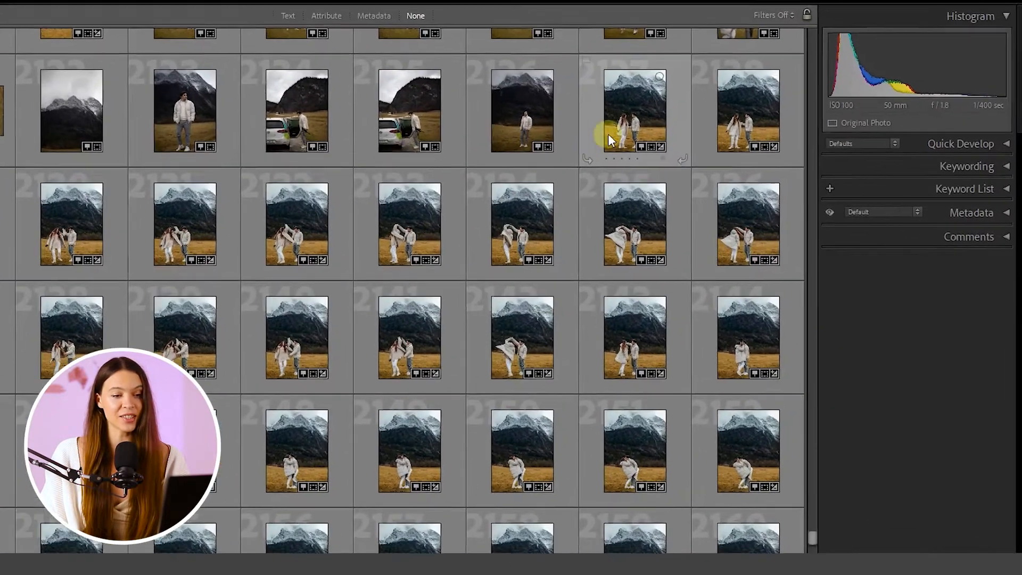
- Select the series of couple photos in the mountain field, ending at IMG_4916.CR2, and open them as layers in Photoshop
{"action": "left_click", "coordinate": [711, 154]}
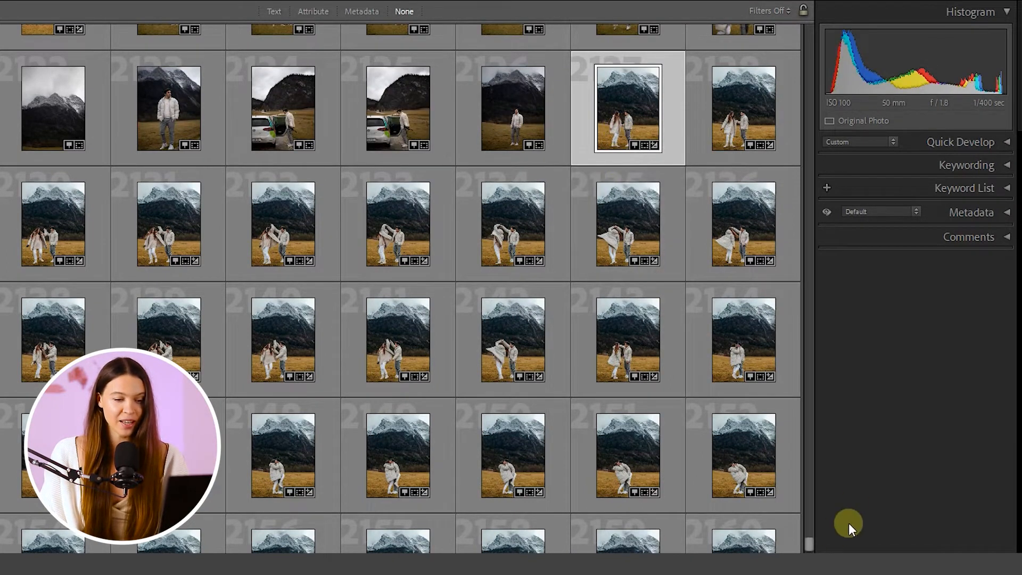
{"action": "scroll", "coordinate": [806, 541], "scroll_direction": "down", "scroll_amount": 5}
{"action": "scroll", "coordinate": [806, 542], "scroll_direction": "up", "scroll_amount": 2}
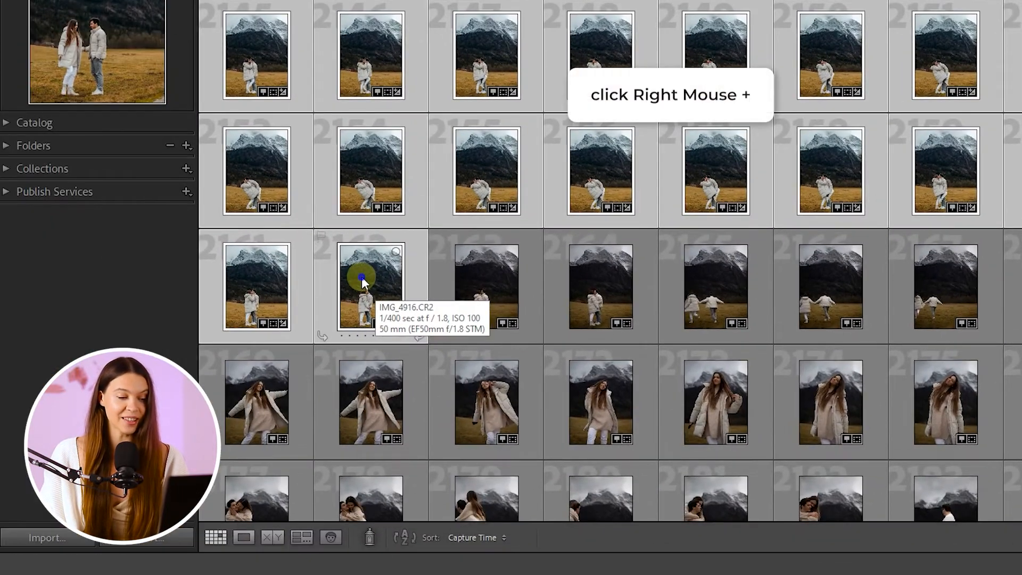
{"action": "right_click", "coordinate": [45, 385]}
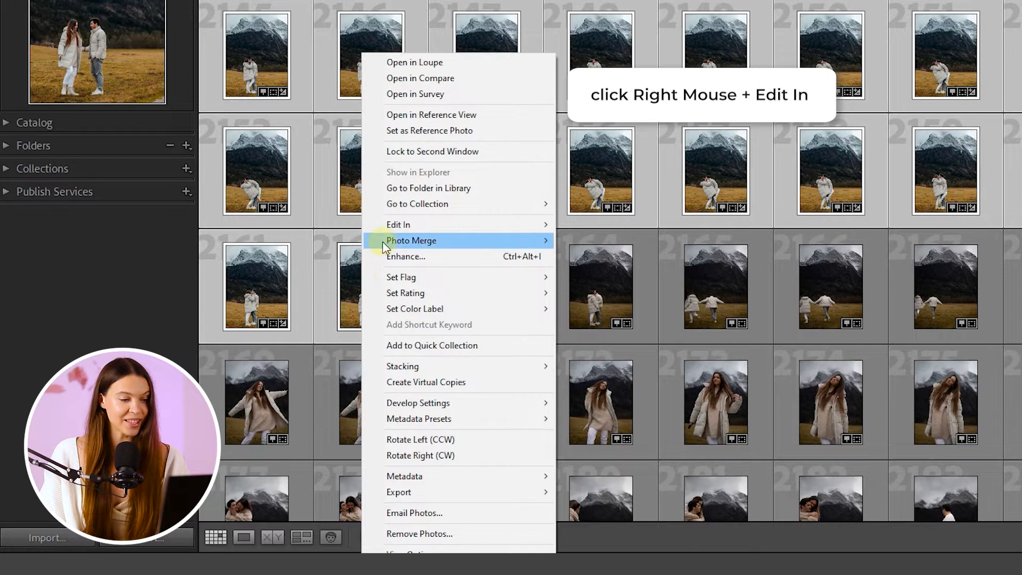
{"action": "mouse_move", "coordinate": [397, 226]}
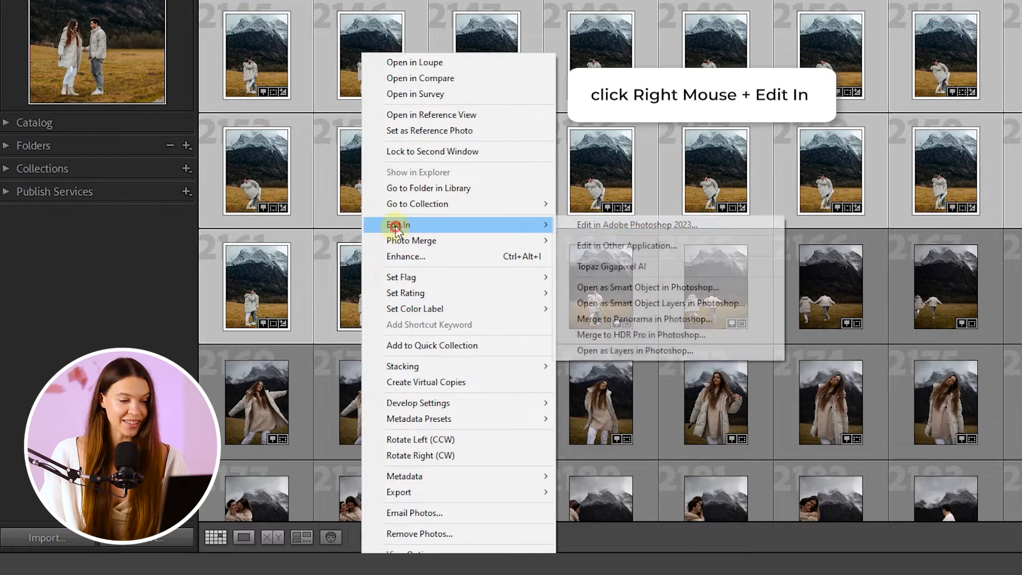
{"action": "left_click", "coordinate": [652, 350]}
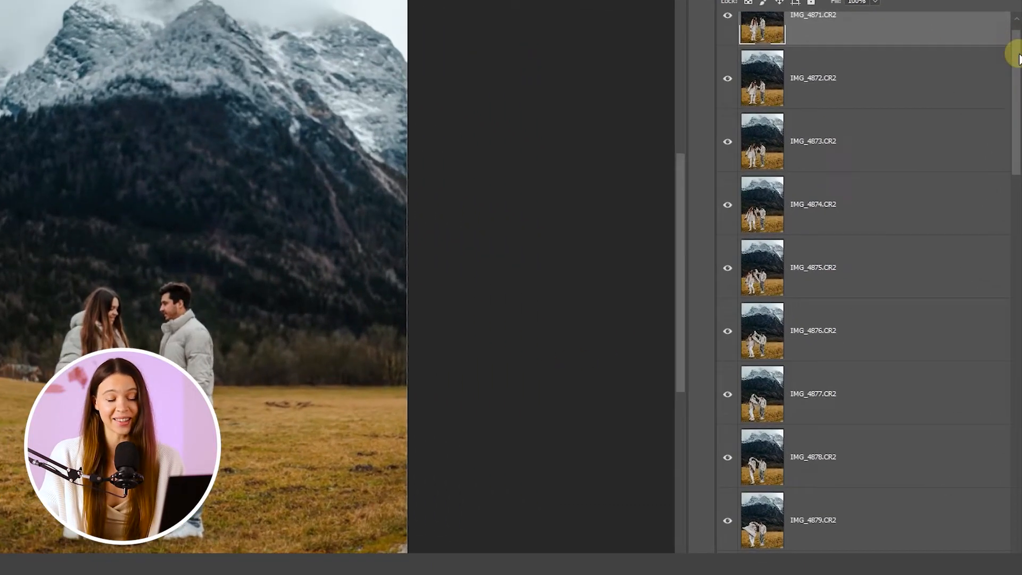
- Show the Timeline and create a video timeline from the photo layers
{"action": "left_click_drag", "start_coordinate": [1017, 122], "coordinate": [1006, 18]}
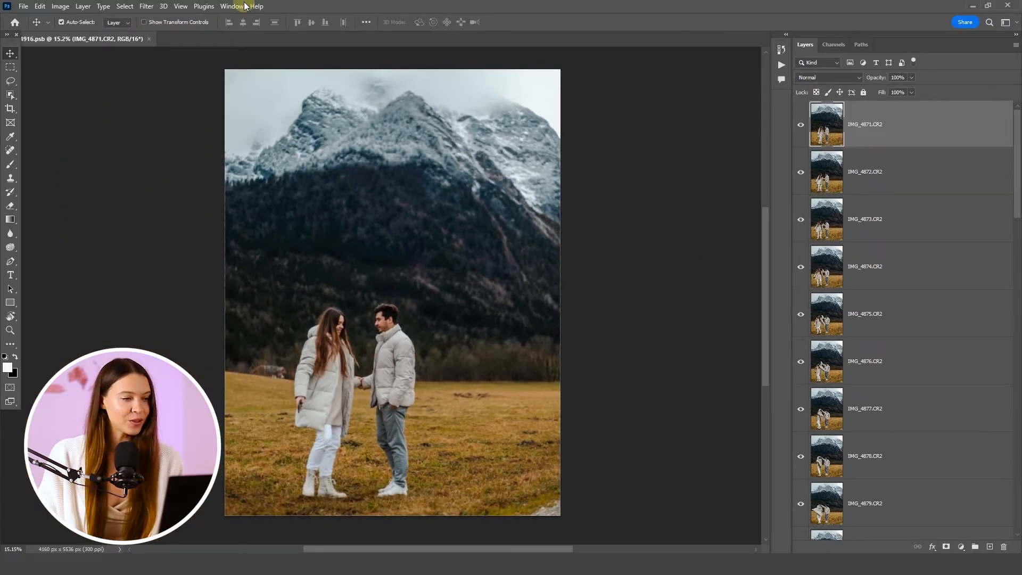
{"action": "left_click", "coordinate": [245, 7]}
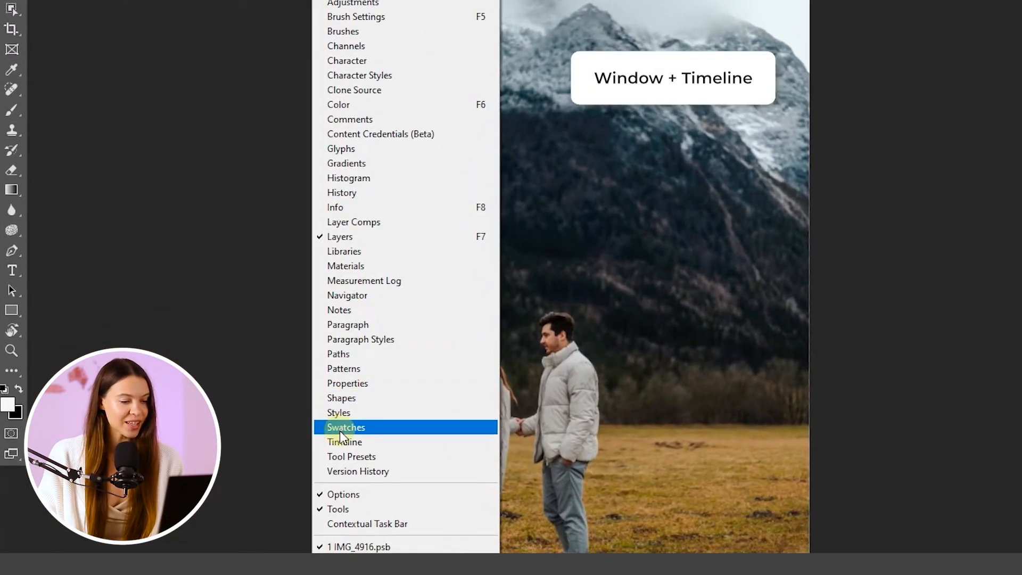
{"action": "left_click", "coordinate": [372, 440]}
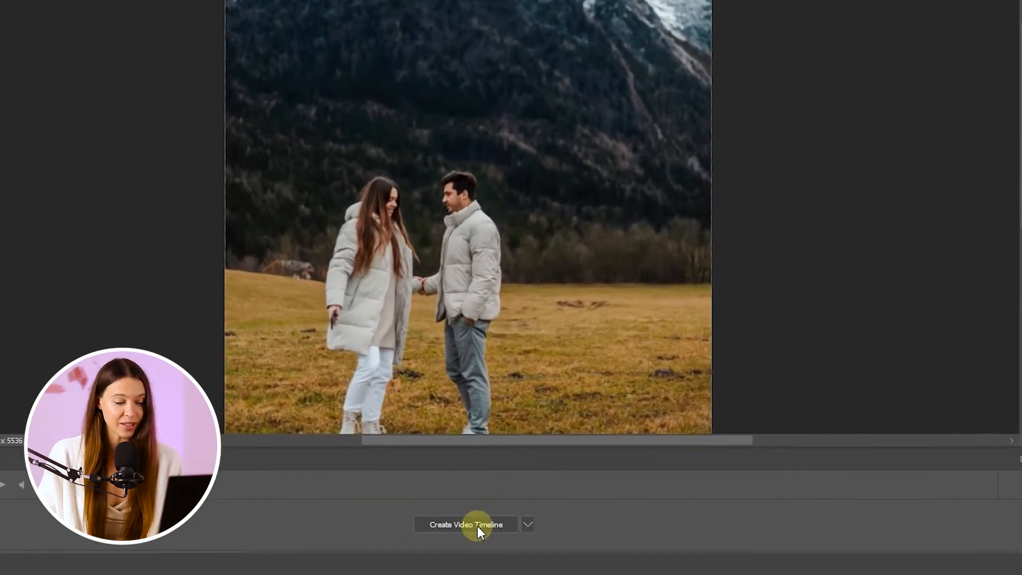
{"action": "left_click", "coordinate": [389, 523]}
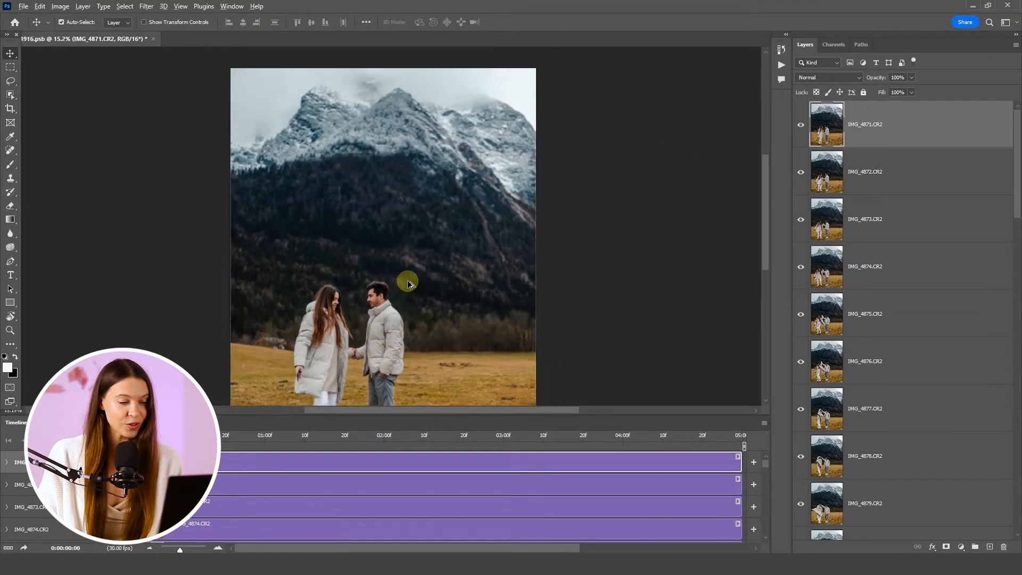
{"action": "left_click_drag", "start_coordinate": [418, 313], "coordinate": [421, 267]}
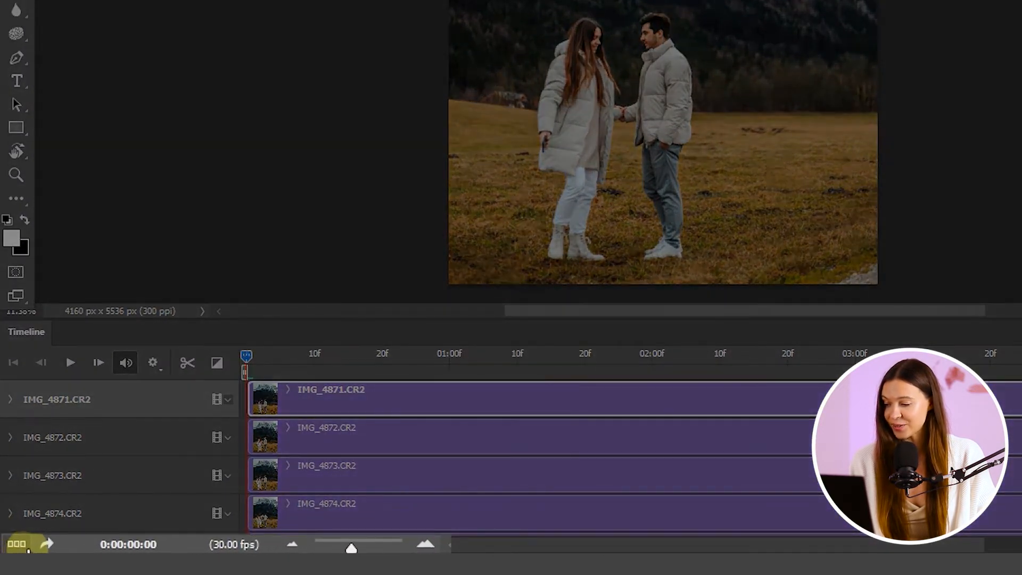
- Convert the video timeline to a frame animation and make frames from the layers
{"action": "left_click", "coordinate": [18, 544]}
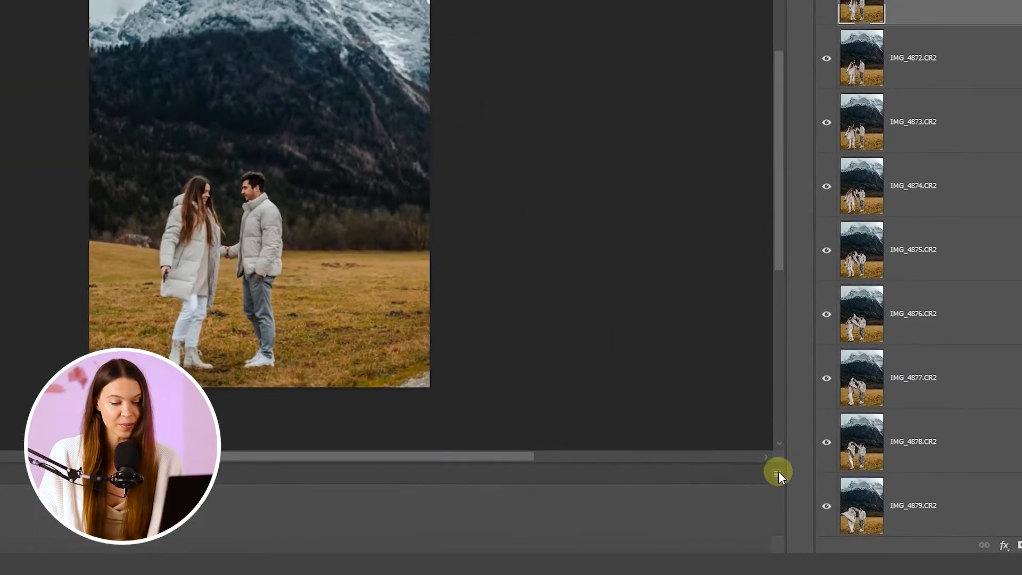
{"action": "left_click", "coordinate": [777, 474]}
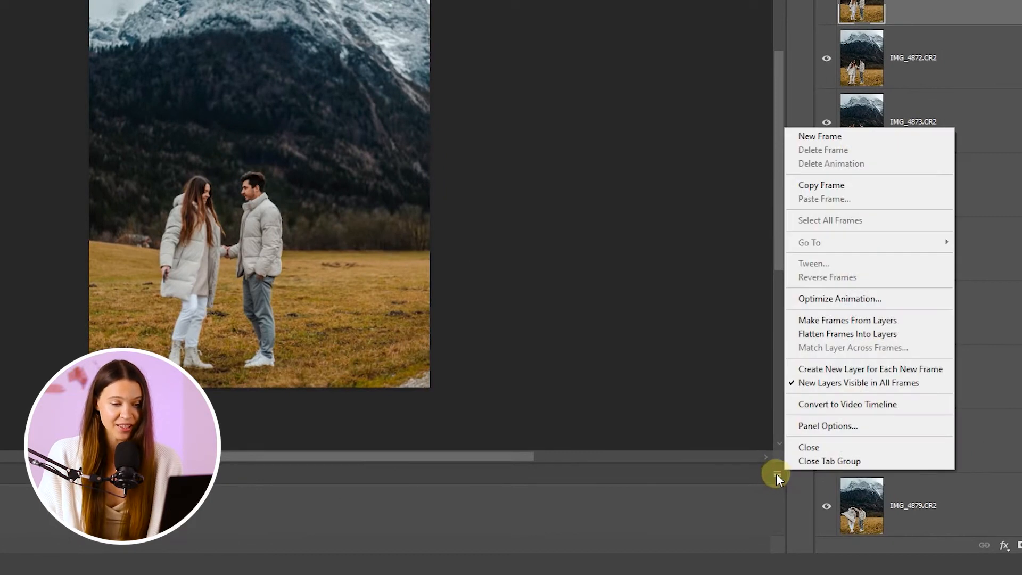
{"action": "left_click", "coordinate": [826, 322]}
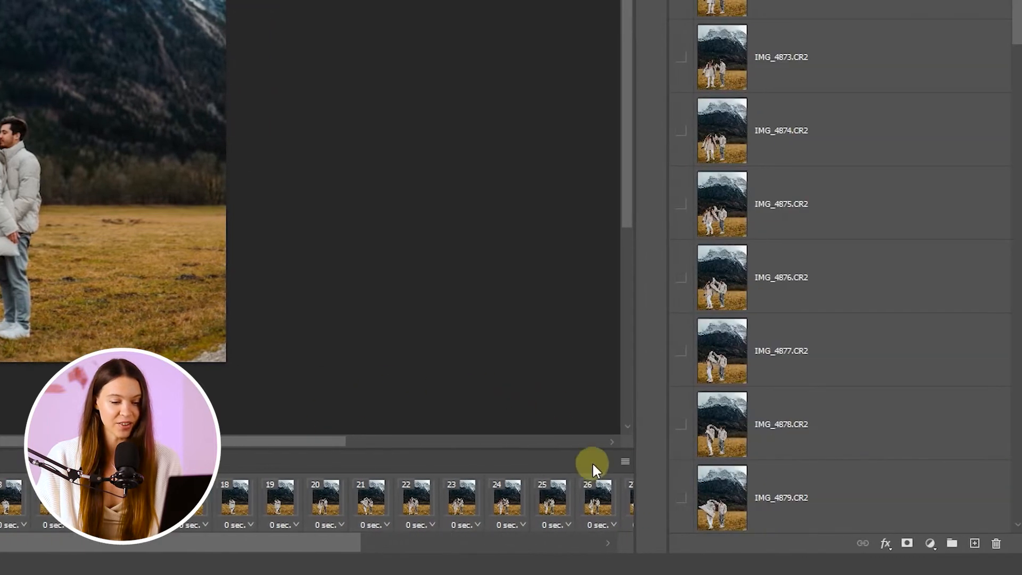
- Reverse the order of the animation frames
{"action": "left_click", "coordinate": [622, 461]}
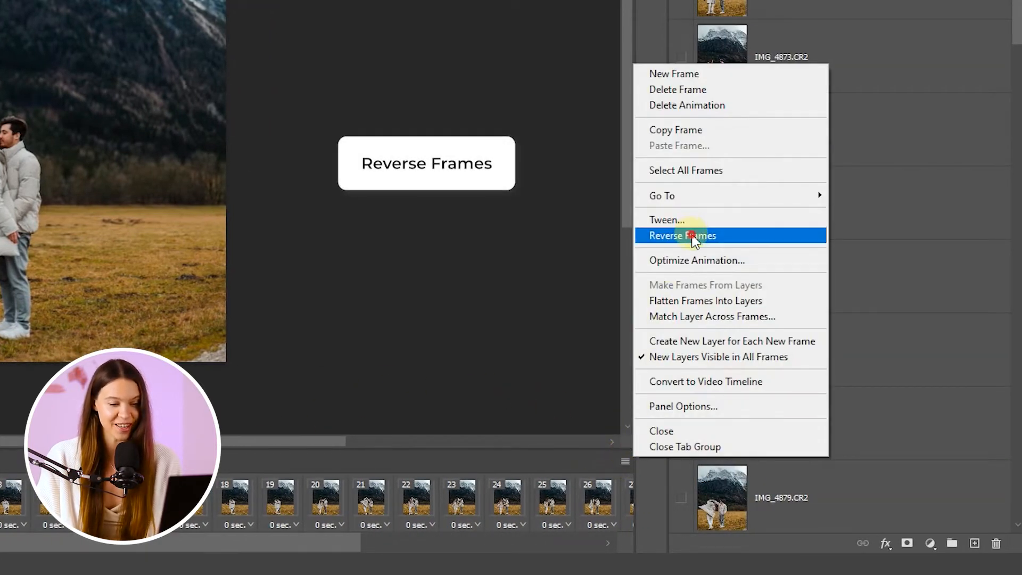
{"action": "left_click", "coordinate": [670, 235]}
{"action": "left_click_drag", "start_coordinate": [621, 545], "coordinate": [435, 550]}
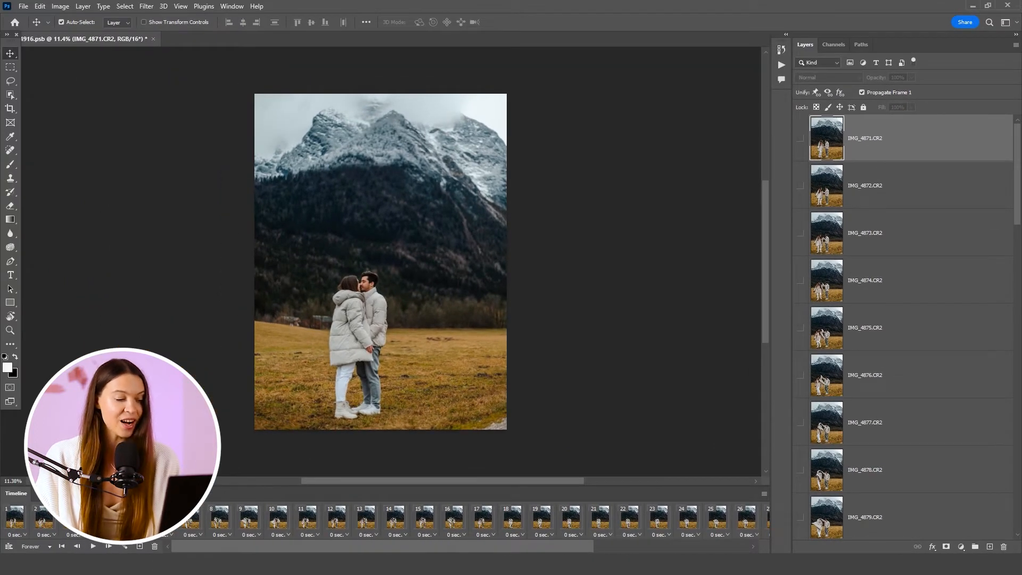
- Set the delay of all frames from 1 to 36 to 0.1 seconds and play the animation
{"action": "left_click", "coordinate": [15, 527]}
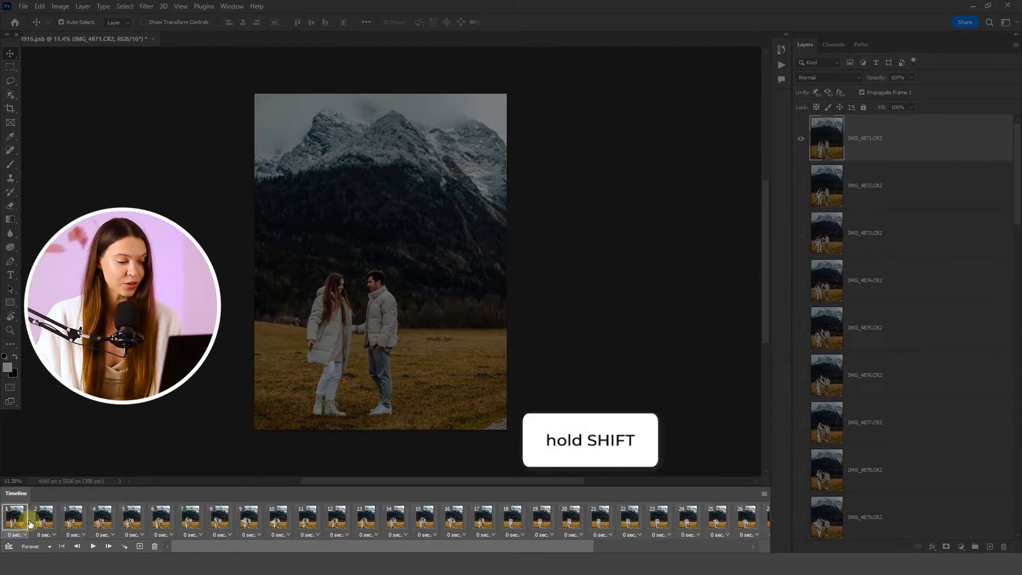
{"action": "left_click_drag", "start_coordinate": [256, 549], "coordinate": [438, 549]}
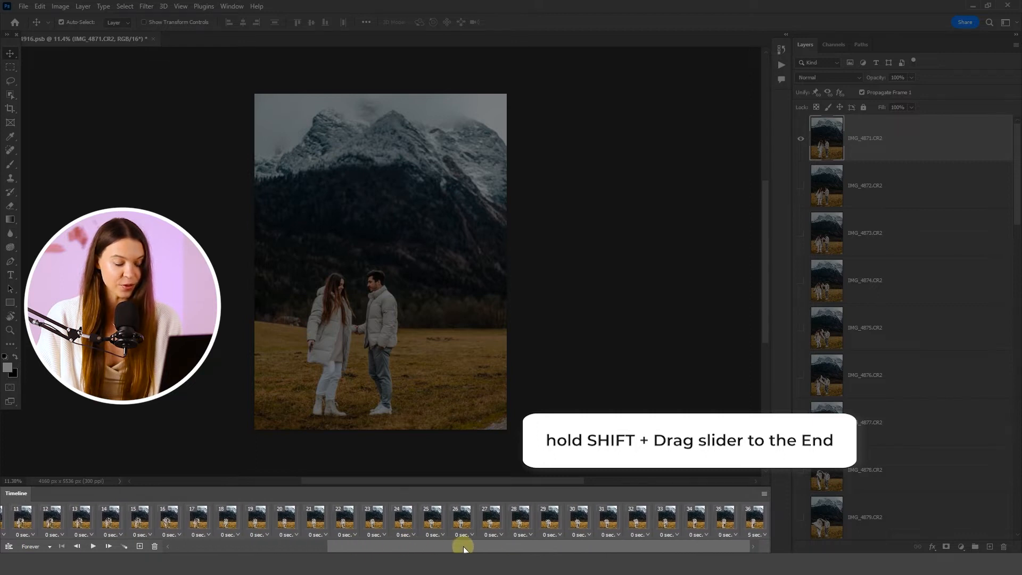
{"action": "left_click", "coordinate": [754, 524], "text": "shift"}
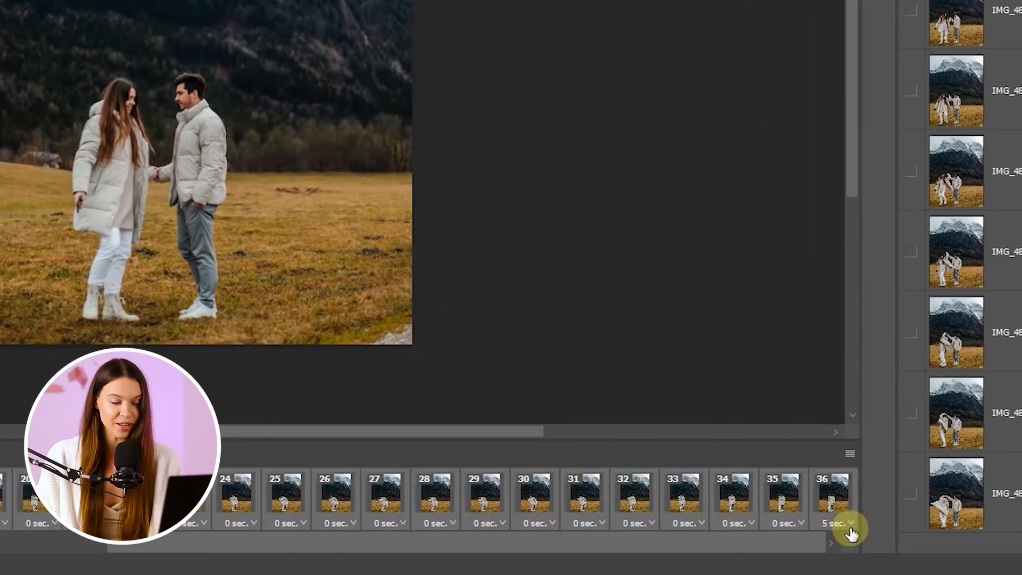
{"action": "left_click", "coordinate": [851, 524]}
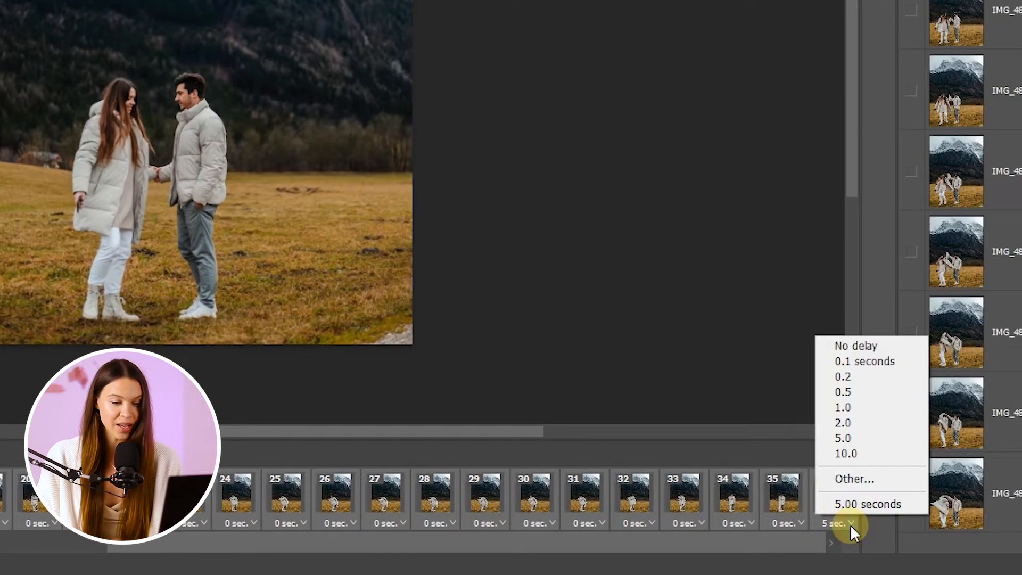
{"action": "left_click", "coordinate": [859, 363]}
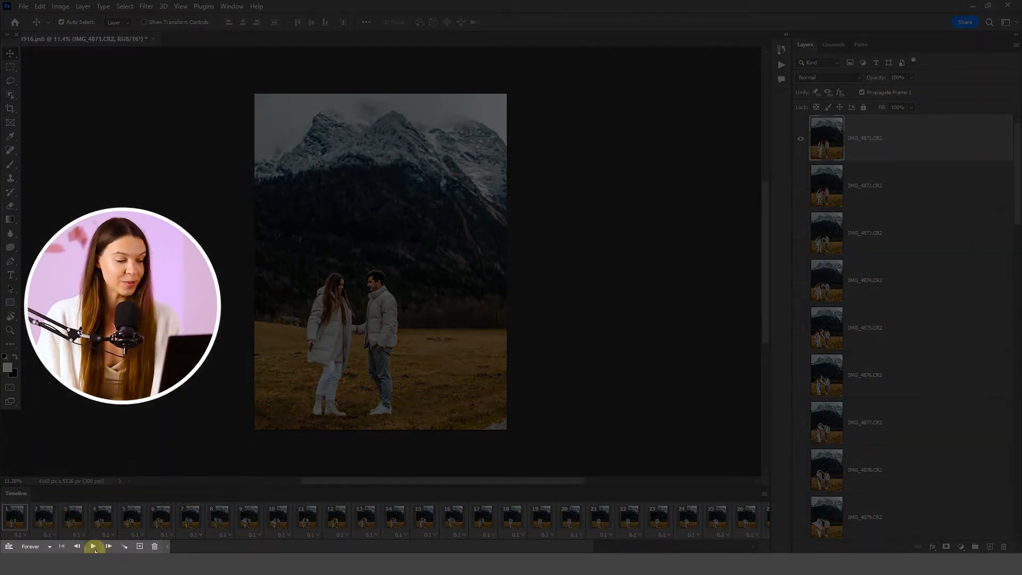
{"action": "left_click", "coordinate": [93, 546]}
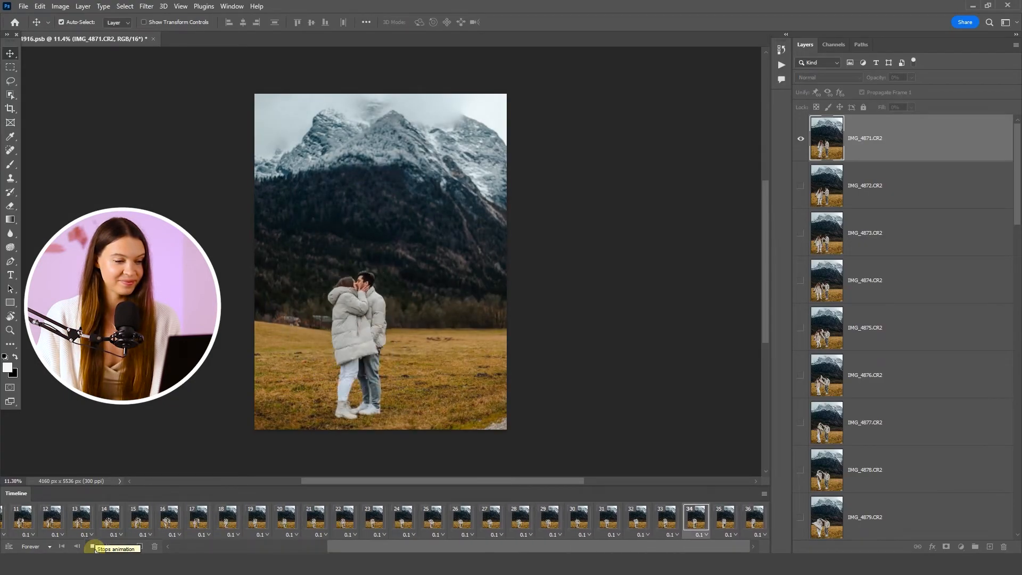
- Select all frames from 1 to 36 and set their delay to No delay
{"action": "left_click", "coordinate": [15, 521]}
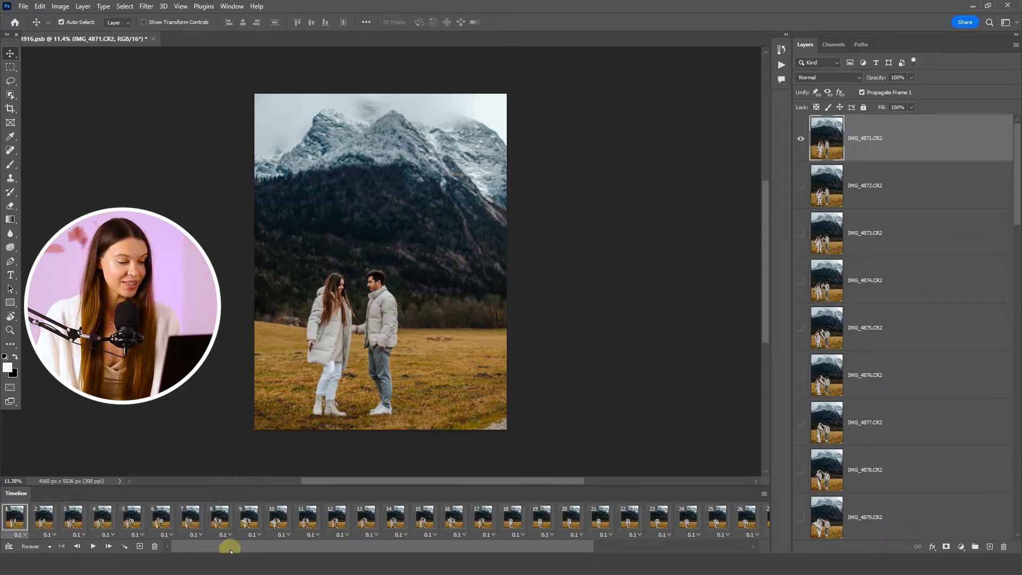
{"action": "left_click_drag", "start_coordinate": [227, 548], "coordinate": [412, 548]}
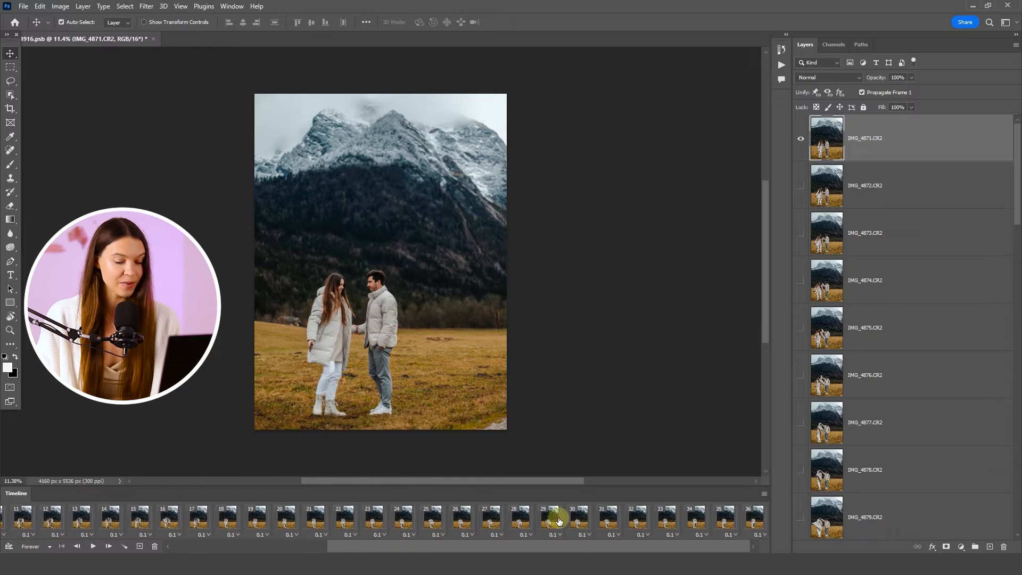
{"action": "left_click", "coordinate": [758, 520], "text": "shift"}
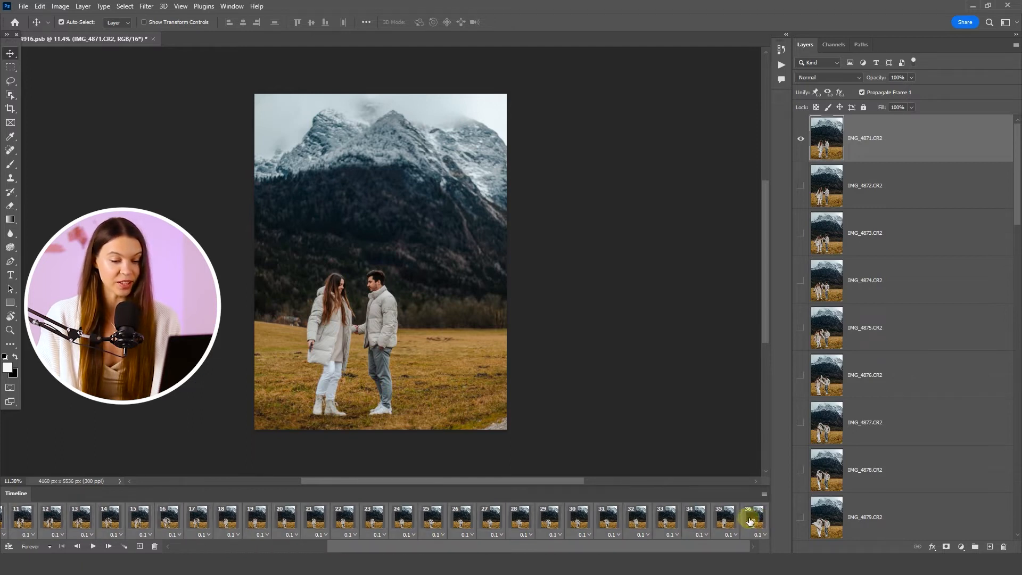
{"action": "left_click", "coordinate": [761, 535]}
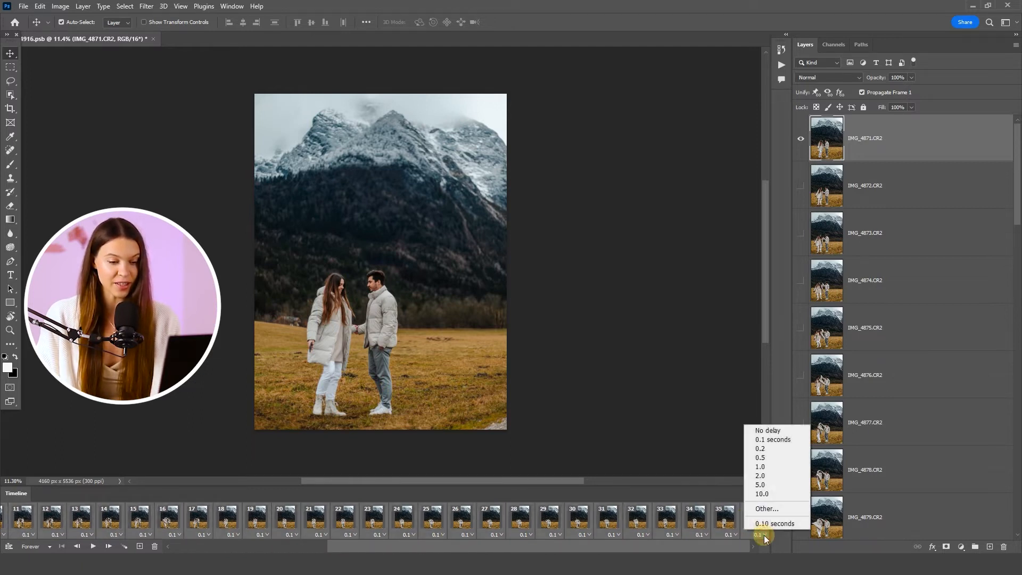
{"action": "left_click", "coordinate": [770, 432]}
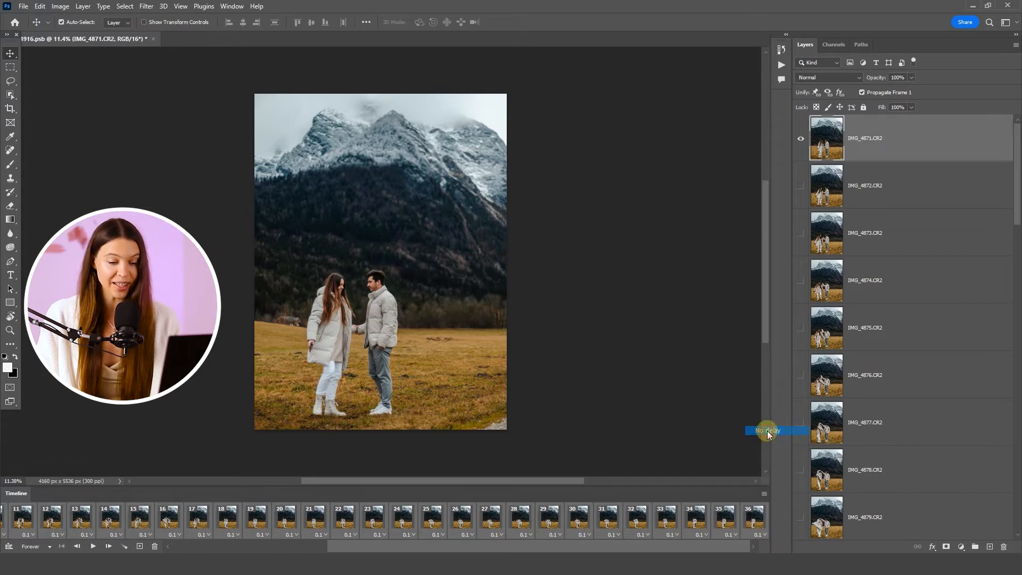
- Play the animation from the first frame to check its speed
{"action": "left_click", "coordinate": [111, 547]}
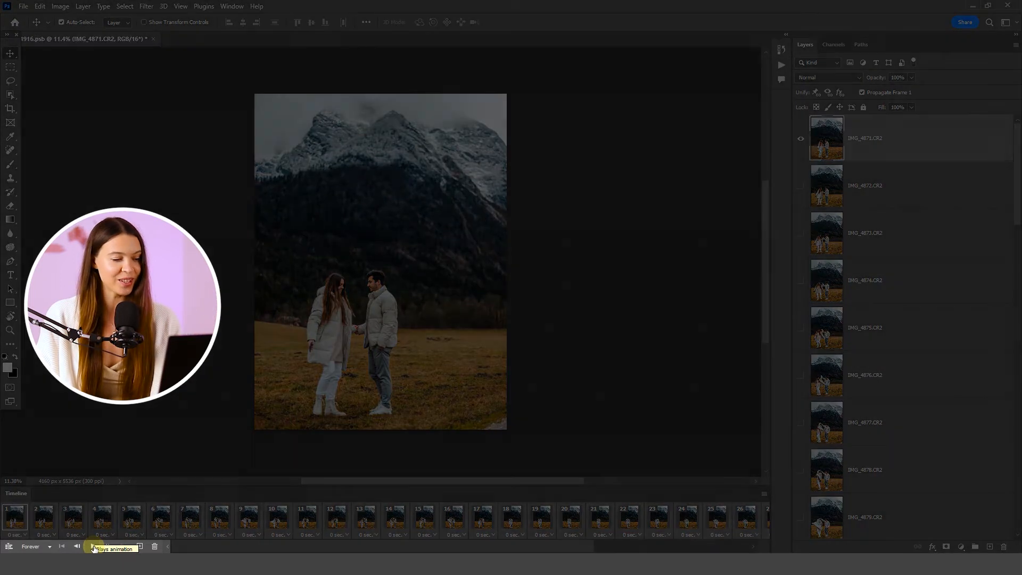
{"action": "left_click", "coordinate": [93, 546]}
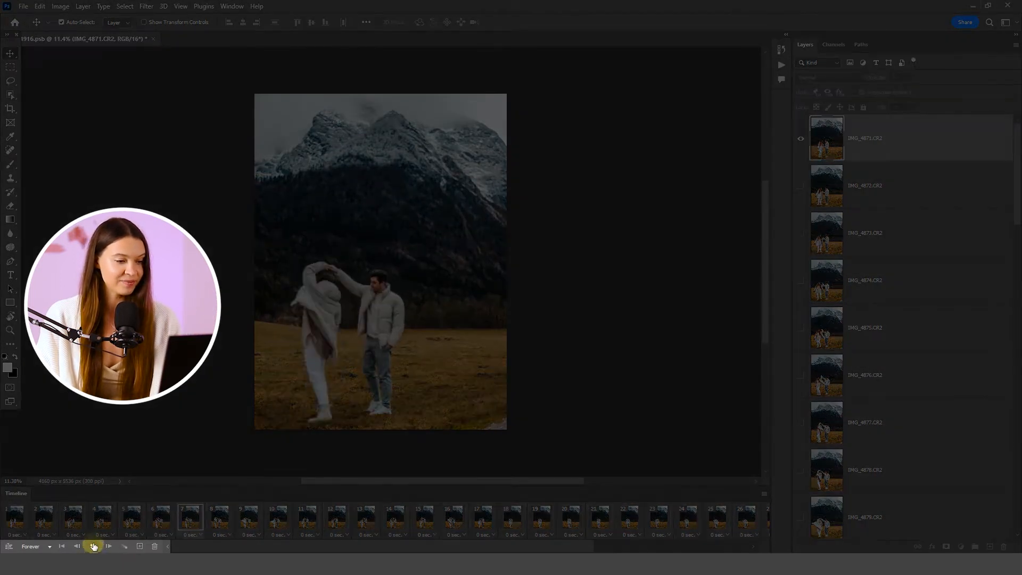
{"action": "left_click", "coordinate": [548, 326]}
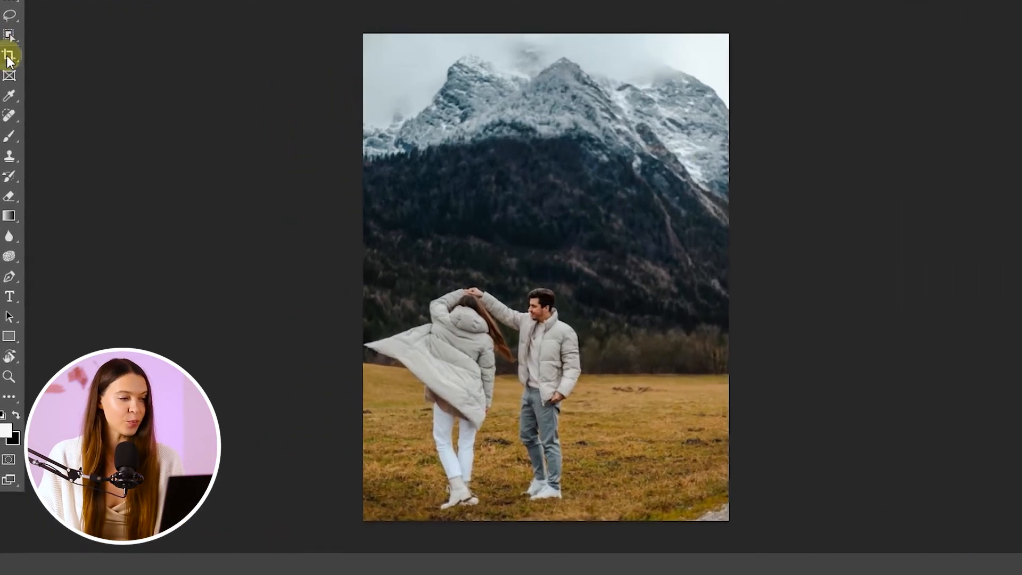
- Crop the document to a portrait 9:16 ratio, keeping the couple and the swinging coat inside the frame, and preview the animation
{"action": "left_click", "coordinate": [10, 109]}
{"action": "left_click", "coordinate": [121, 33]}
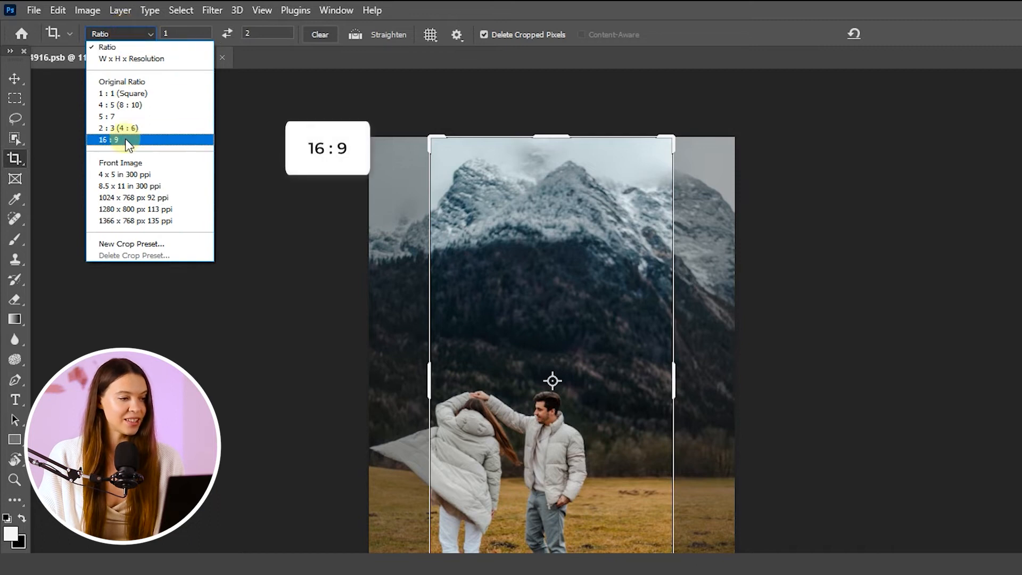
{"action": "left_click", "coordinate": [125, 140]}
{"action": "left_click", "coordinate": [229, 33]}
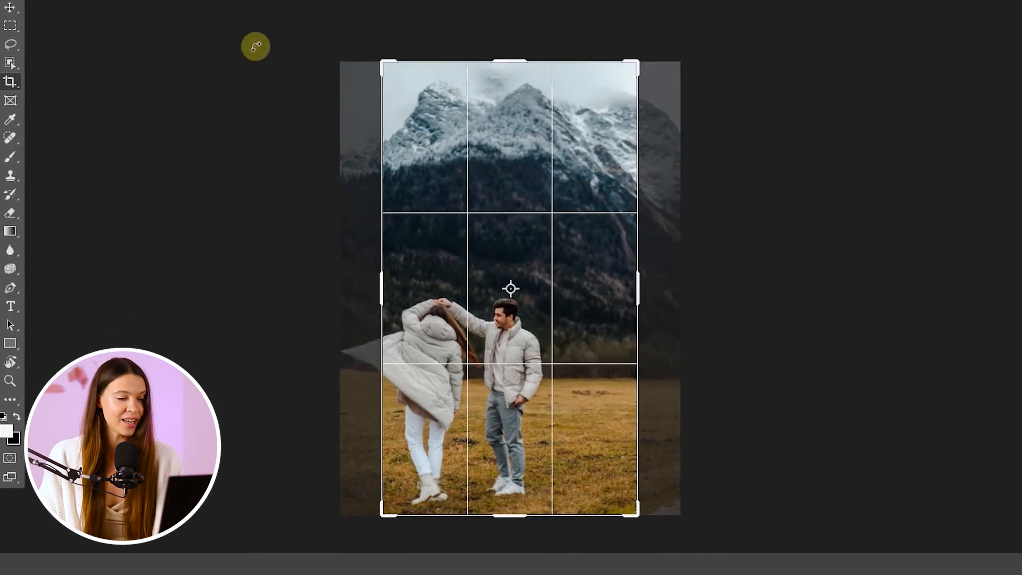
{"action": "left_click_drag", "start_coordinate": [435, 261], "coordinate": [565, 348]}
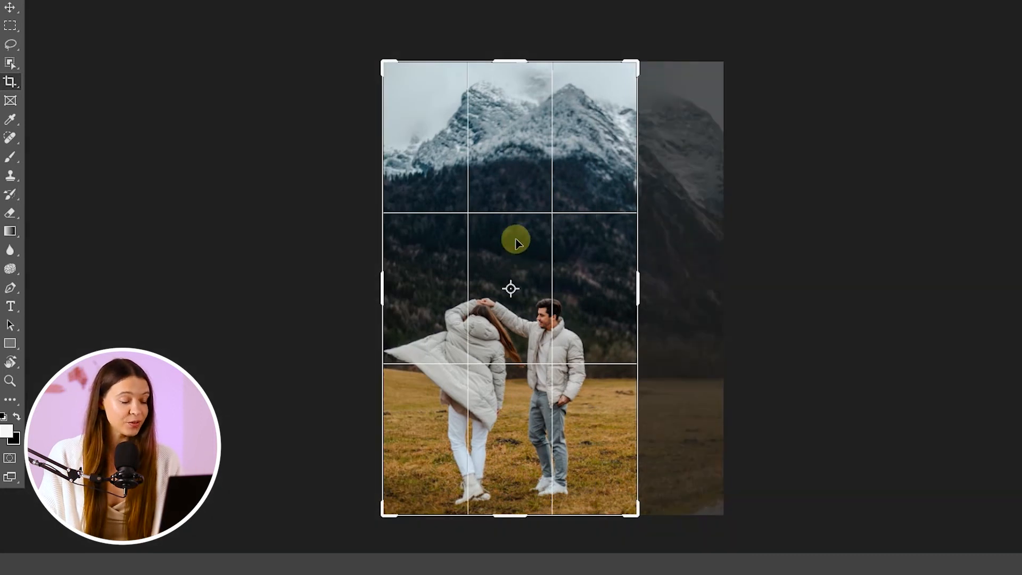
{"action": "mouse_move", "coordinate": [631, 63]}
{"action": "left_mouse_down"}
{"action": "mouse_move", "coordinate": [598, 126]}
{"action": "mouse_move", "coordinate": [645, 71]}
{"action": "left_mouse_up"}
{"action": "key", "text": "Return"}
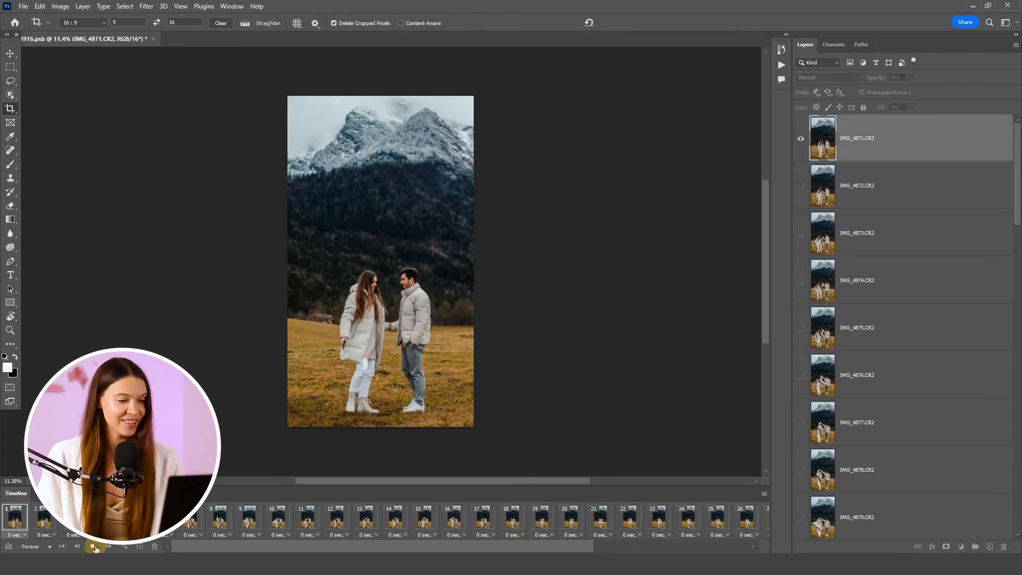
{"action": "left_click", "coordinate": [95, 547]}
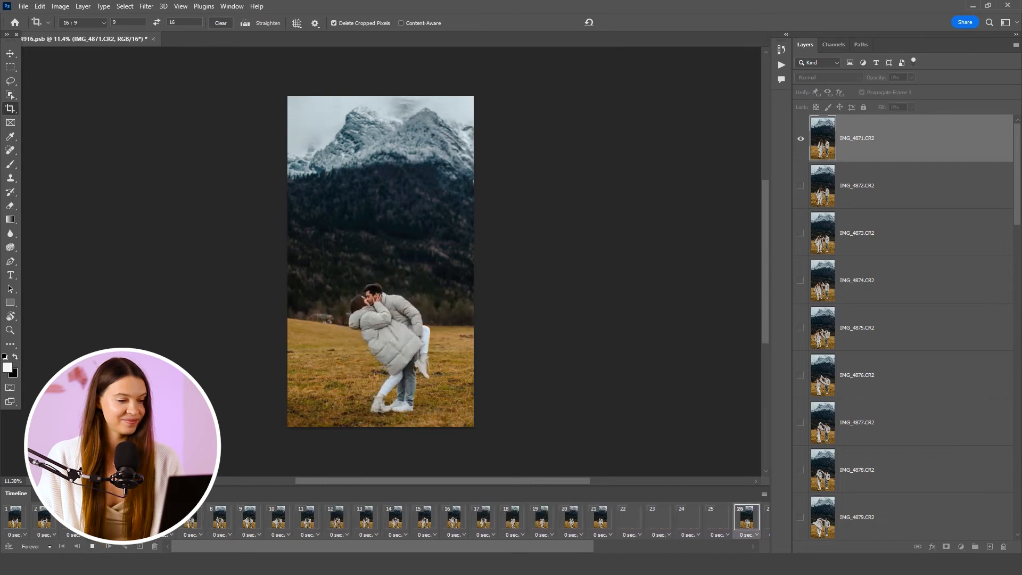
{"action": "left_click", "coordinate": [93, 547]}
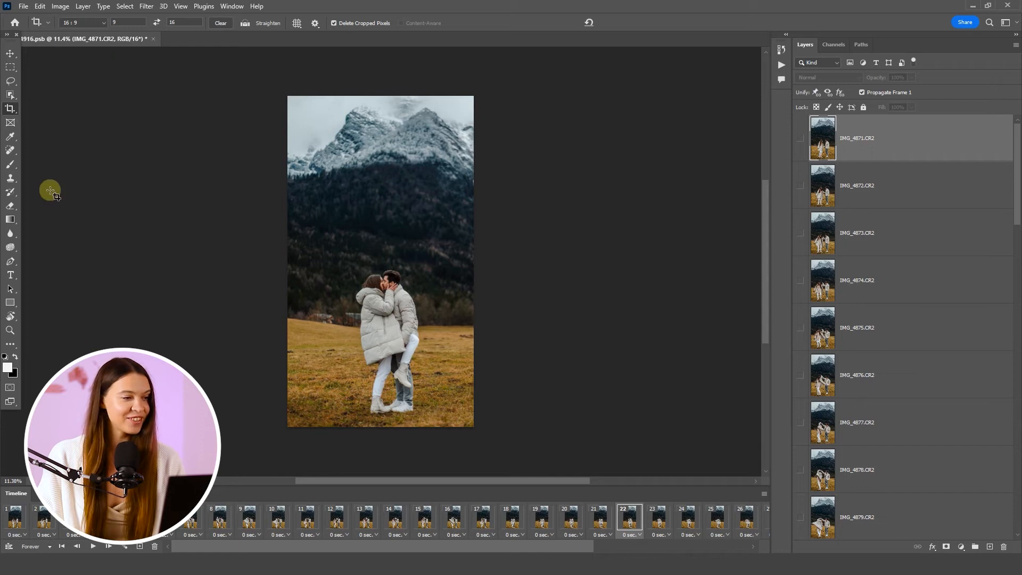
- Render all frames as the video IMG_4916.mp4 to D:\ in H.264, High Quality, 1080 x 1920 at 30 fps
{"action": "left_click", "coordinate": [23, 6]}
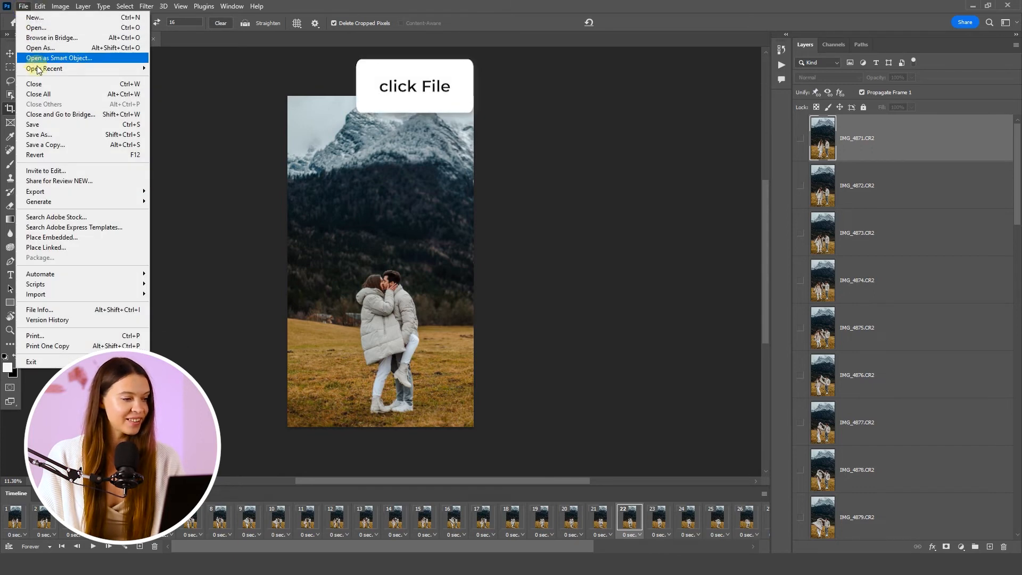
{"action": "left_click", "coordinate": [51, 192]}
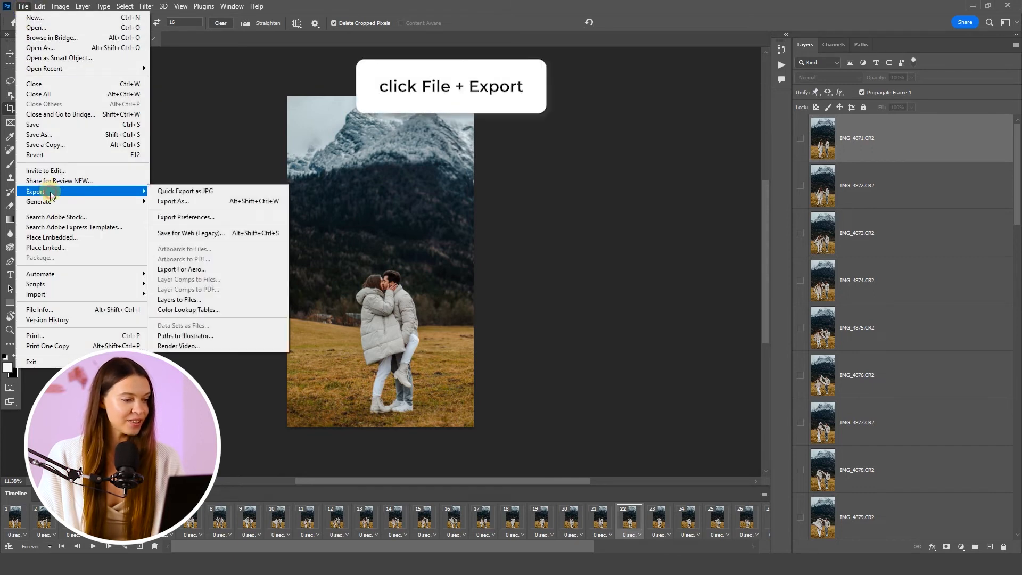
{"action": "left_click", "coordinate": [202, 345]}
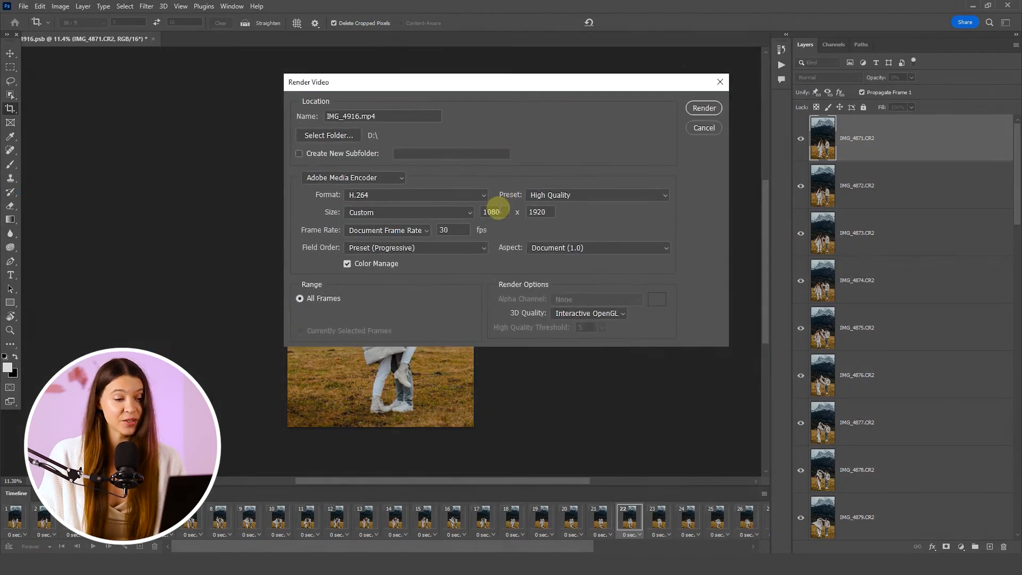
{"action": "left_click", "coordinate": [502, 219]}
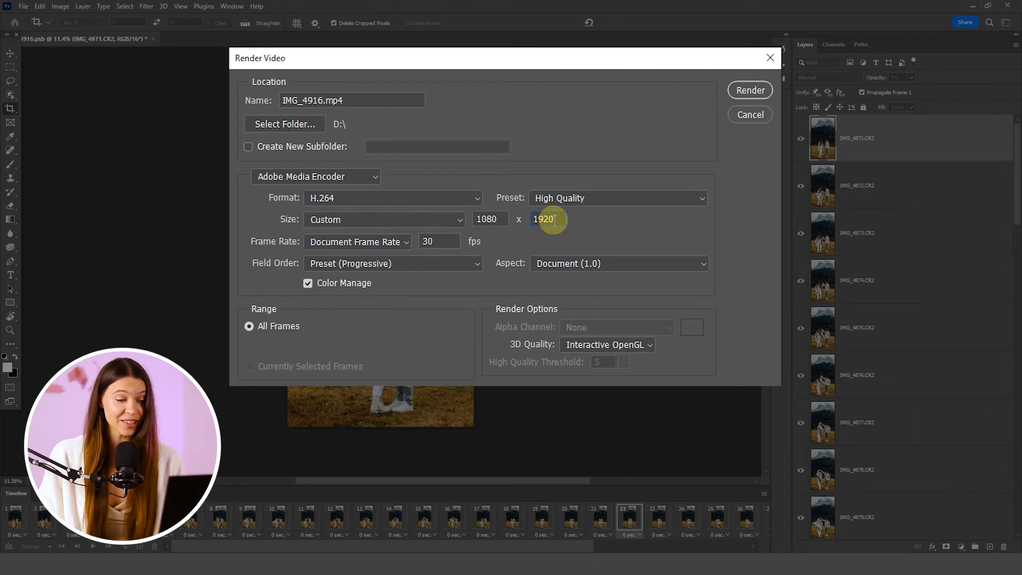
{"action": "left_click", "coordinate": [749, 89]}
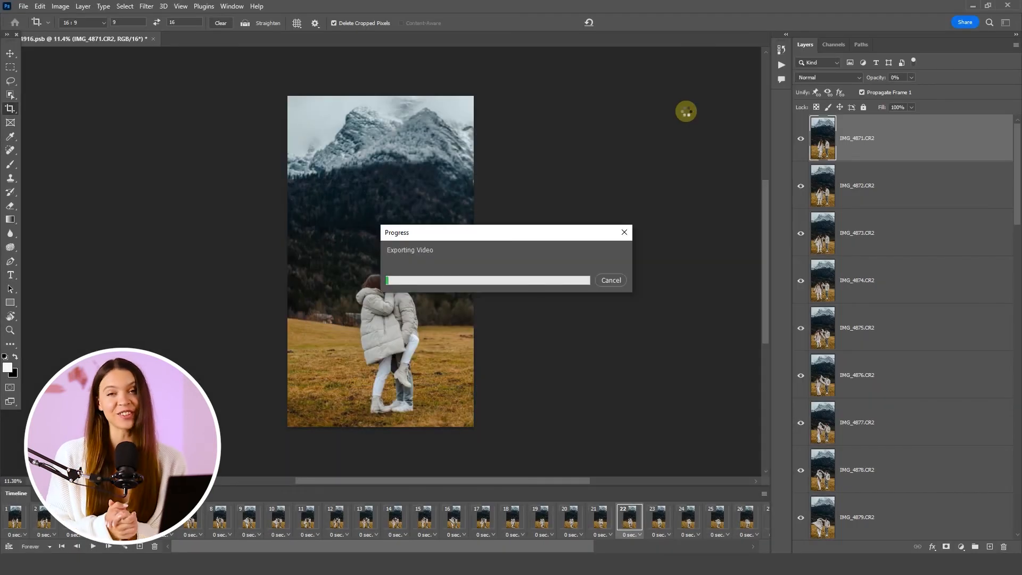